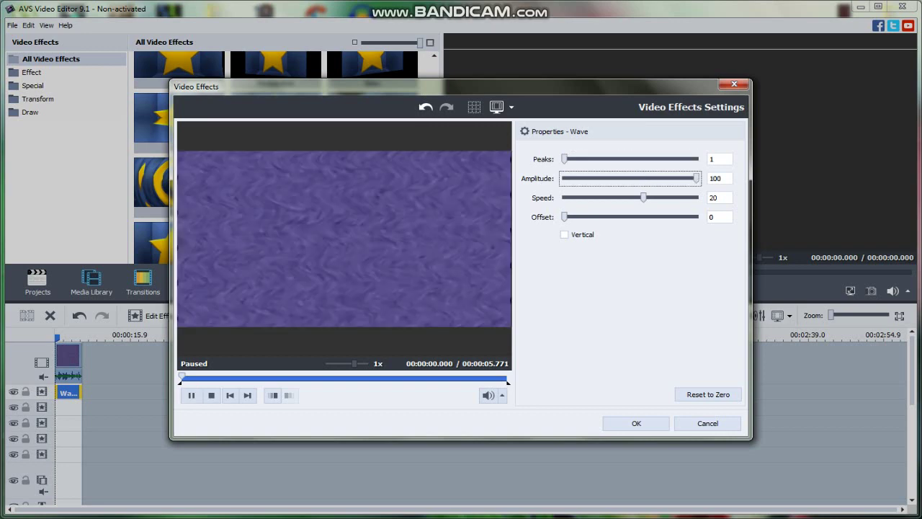
Step: Preview the Wave effect, set its speed to 17 and apply the settings
left_click(191, 395)
left_click(191, 395)
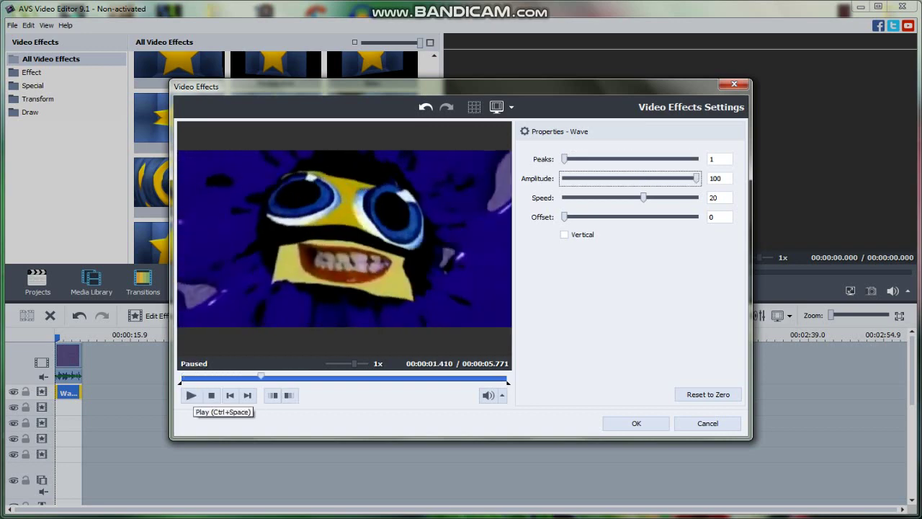
key("Left")
key("Left")
key("Left")
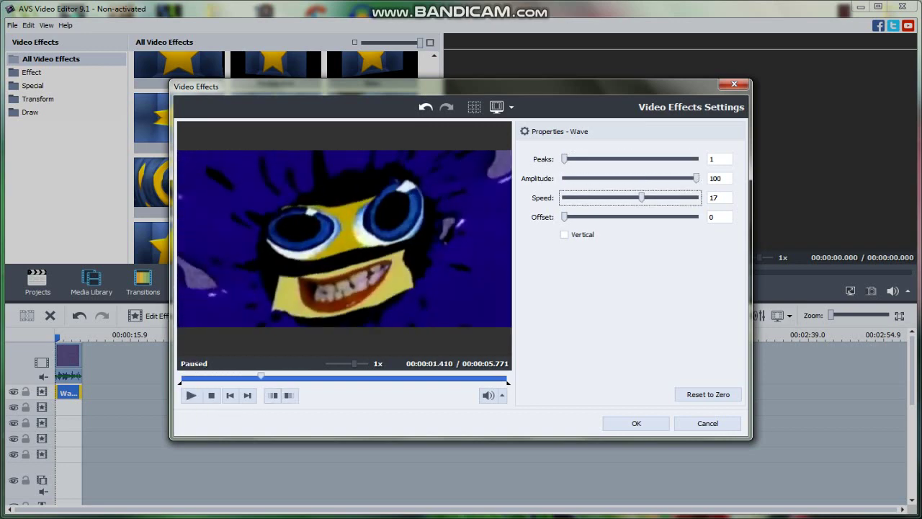
left_click(191, 395)
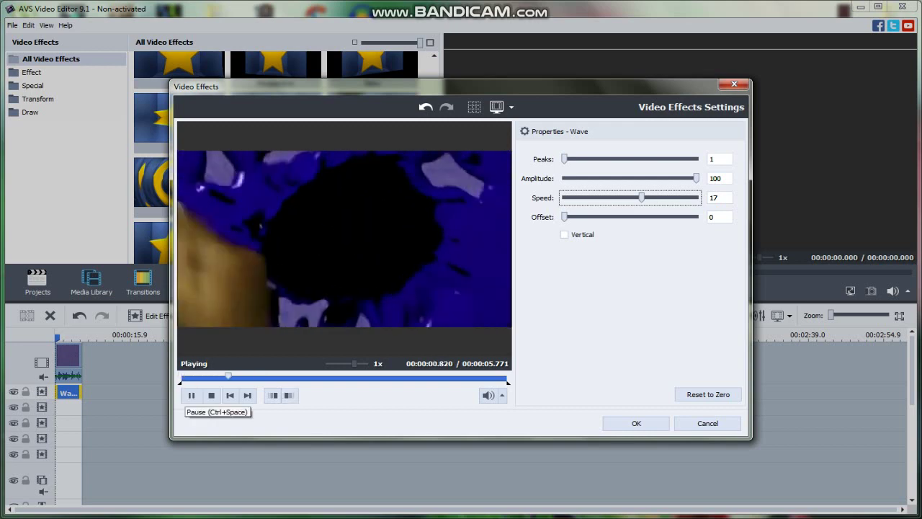
key("Return")
Step: Duplicate the Wave effect and make the copy vertical with amplitude 26 and speed -5
right_click(69, 393)
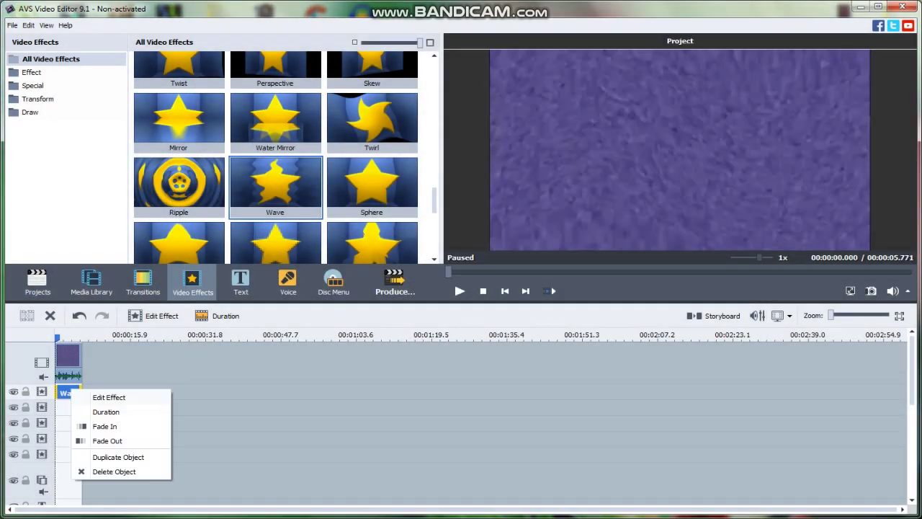
left_click(118, 457)
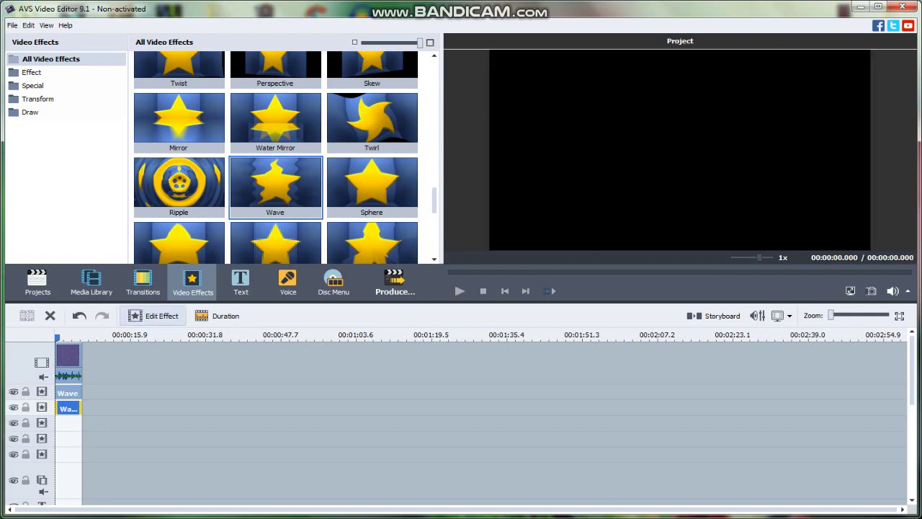
key("Return")
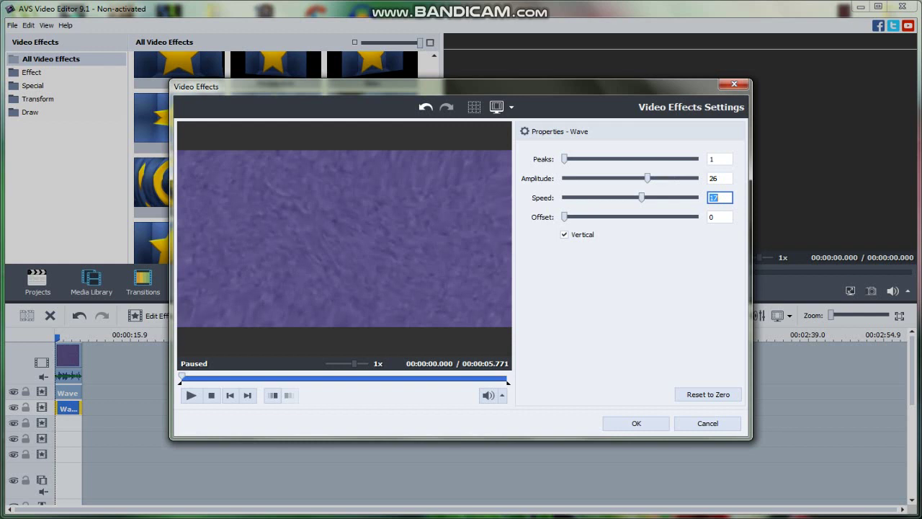
left_click(192, 395)
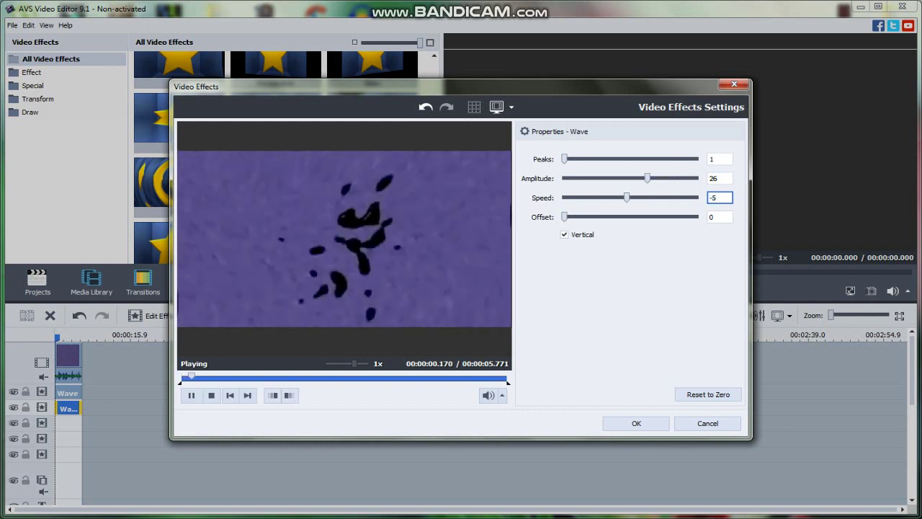
left_click(192, 394)
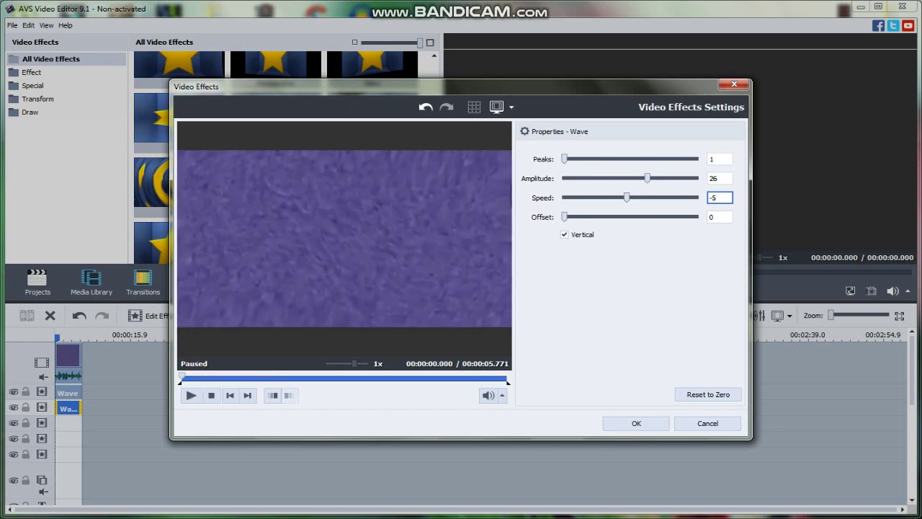
key("Return")
Step: Add a Colorize effect on the third effect track and trim it to the video clip's length
scroll(285, 158, "up", 5)
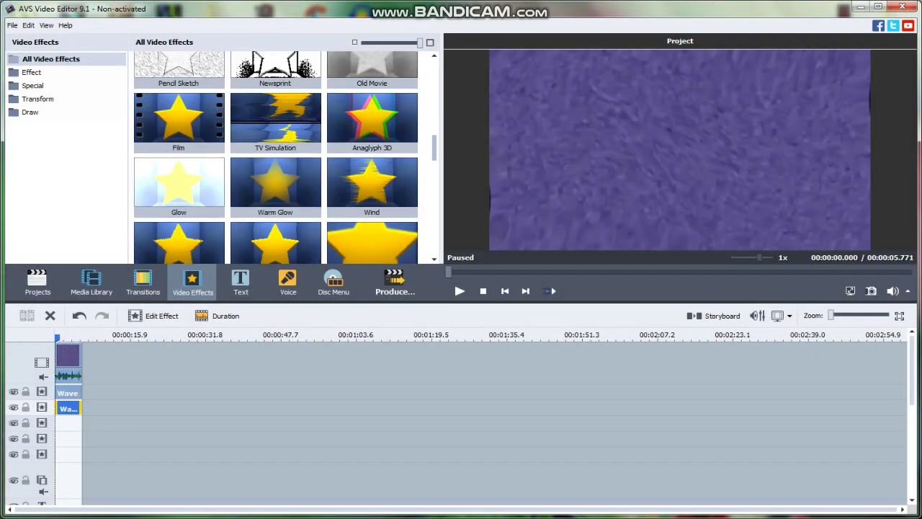
scroll(286, 157, "down", 3)
left_click_drag(371, 82, 119, 425)
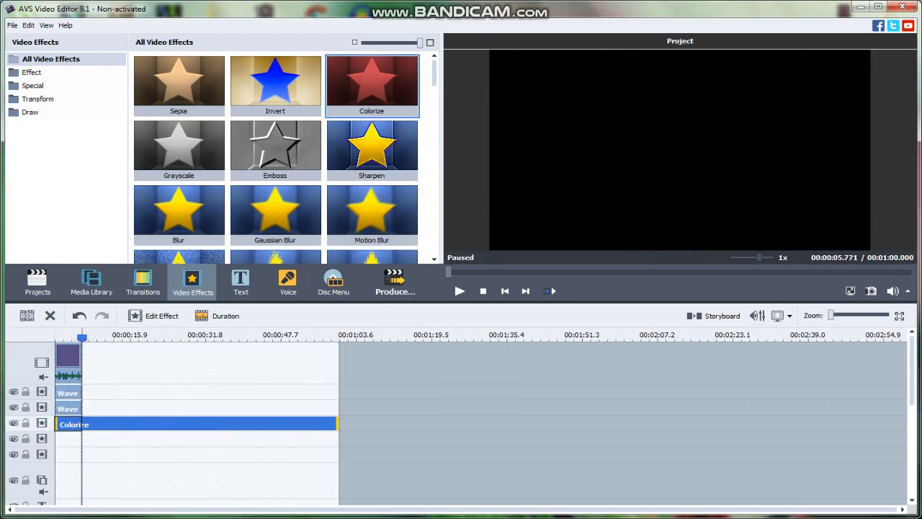
Step: Set the Colorize effect to red 118, green 0 and blue 255 and apply it
left_click(152, 315)
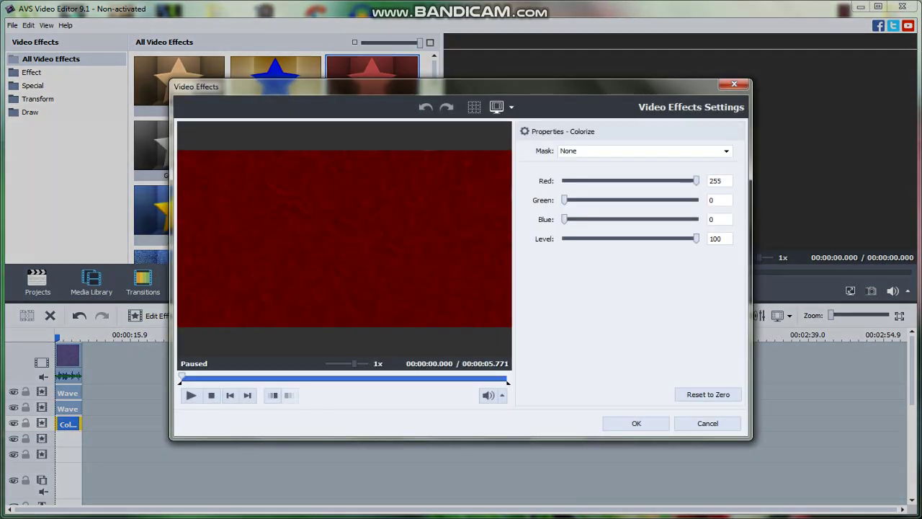
mouse_move(564, 200)
left_mouse_down()
mouse_move(696, 199)
mouse_move(564, 200)
left_mouse_up()
left_click_drag(564, 219, 696, 219)
left_click_drag(696, 181, 618, 181)
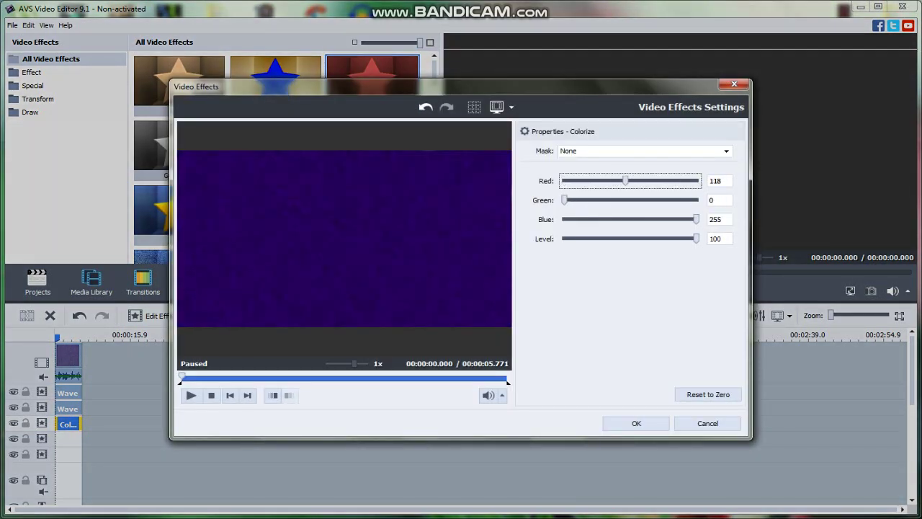
key("Return")
Step: Add a Color Exchange effect on the fourth effect track and trim it to the clip's length
scroll(276, 158, "down", 5)
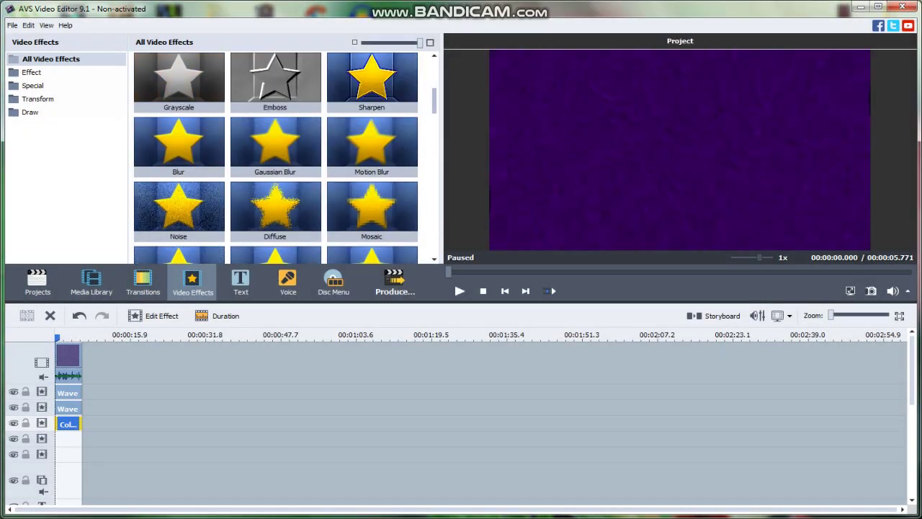
left_click_drag(275, 105, 68, 441)
left_click_drag(336, 440, 334, 440)
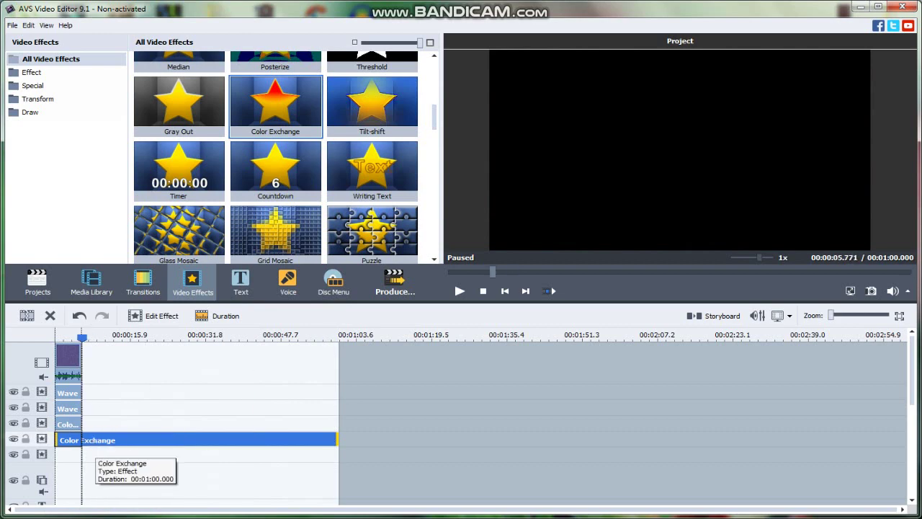
Step: In the Color Exchange settings, show the logo frame at 00:00:04.788 and set Color 1 to black
double_click(68, 439)
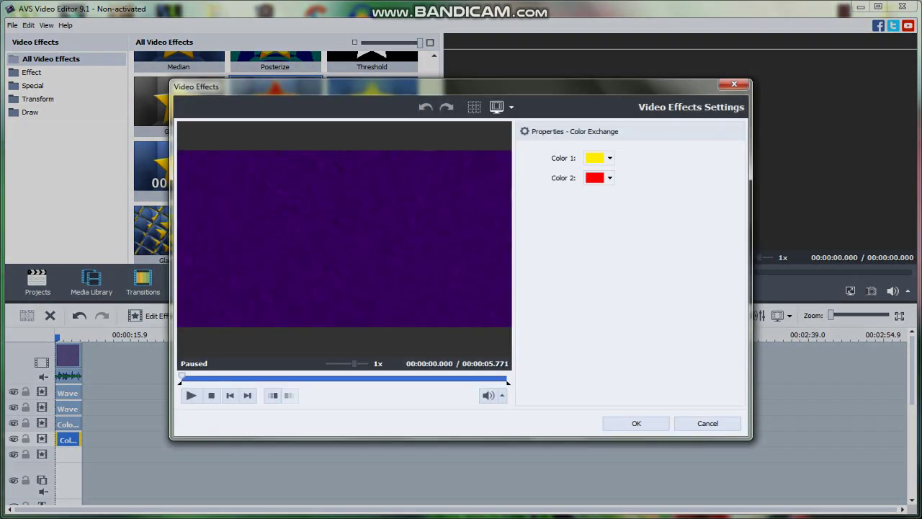
left_click(451, 375)
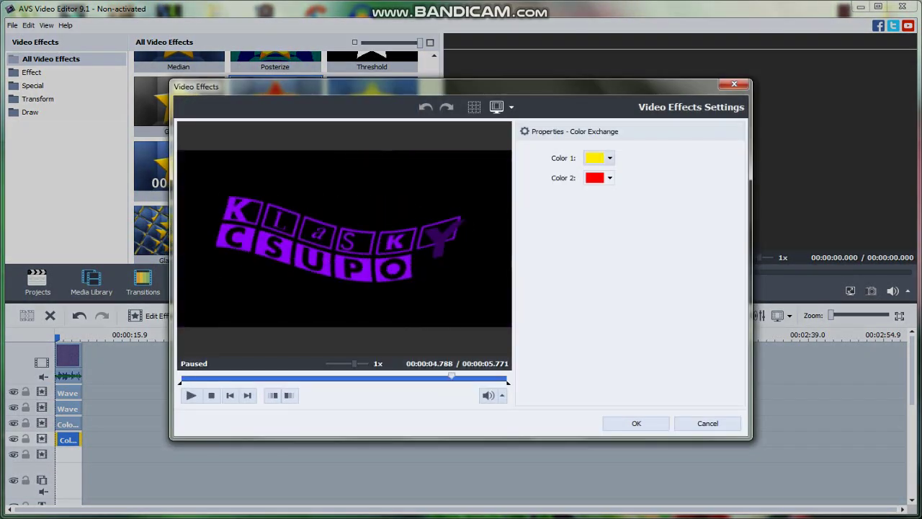
left_click(609, 157)
left_click(591, 173)
Step: Set Color 2 of the Color Exchange to the bright purple of the logo letters and apply the effect
left_click(609, 177)
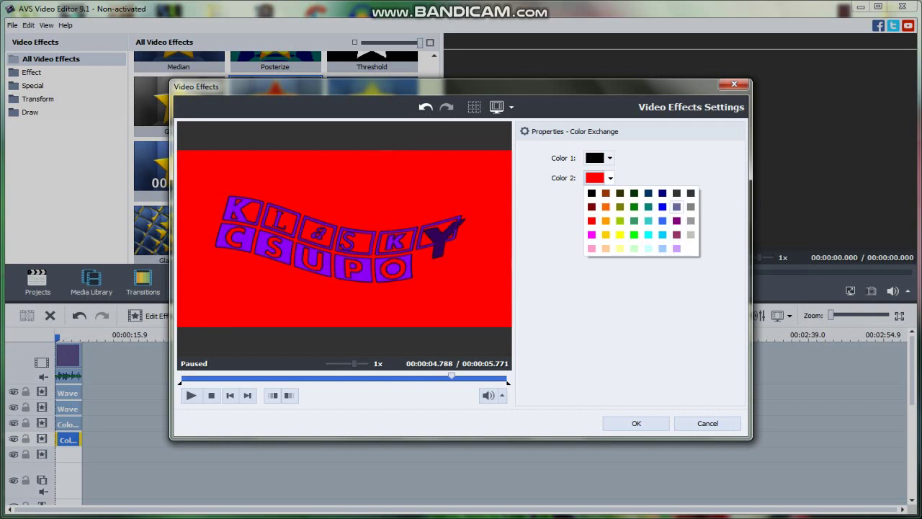
left_click(676, 206)
left_click(609, 158)
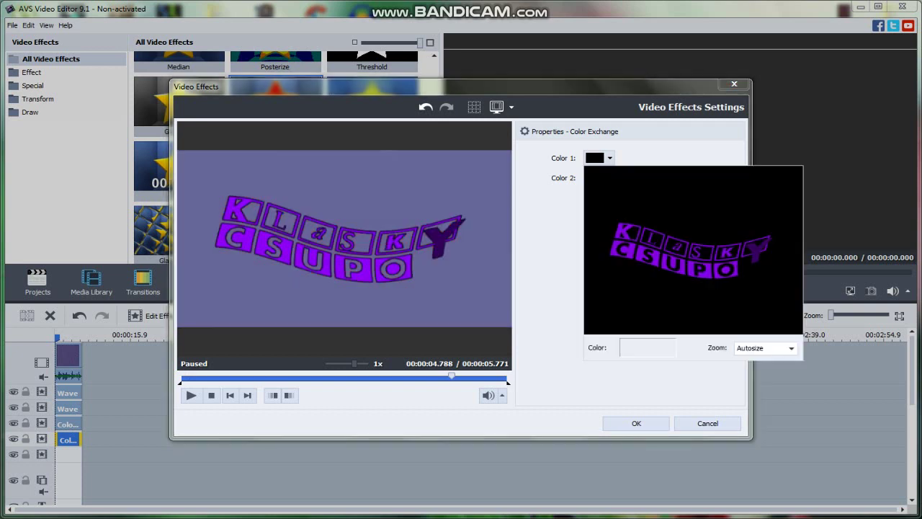
left_click(609, 157)
left_click(609, 178)
key("Return")
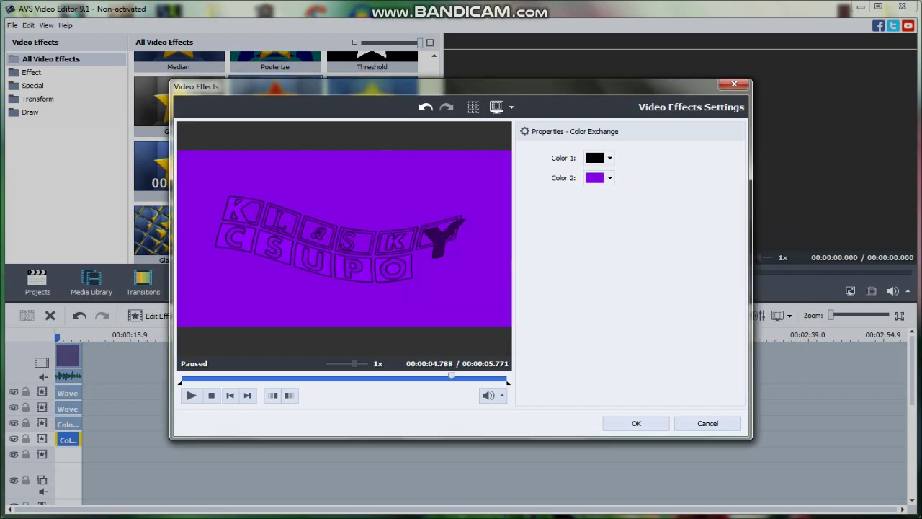
left_click(636, 423)
Step: Duplicate the Color Exchange effect and set the copy's Color 1 to the background's bright purple and Color 2 to yellow
right_click(70, 348)
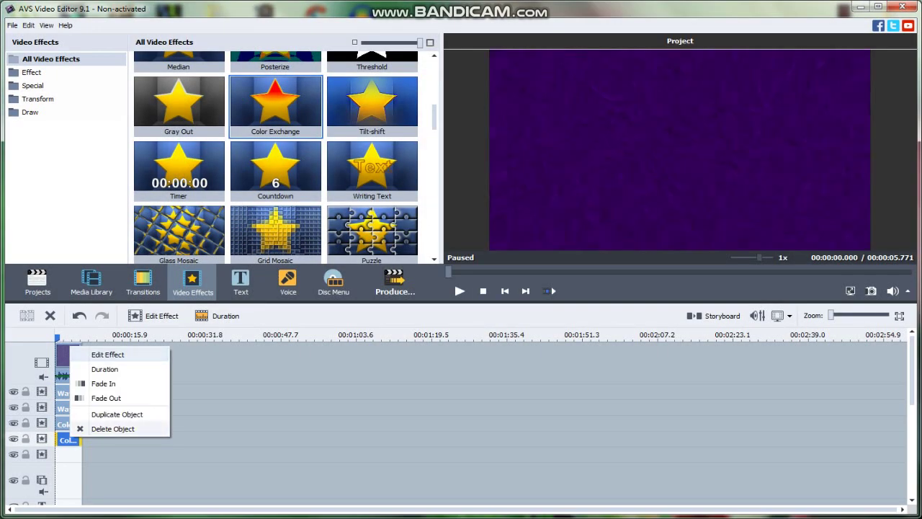
left_click(116, 414)
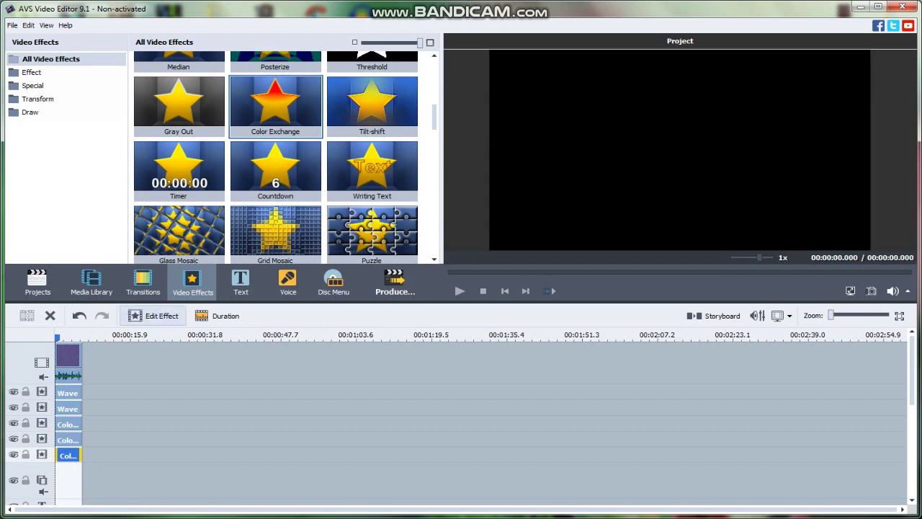
double_click(68, 455)
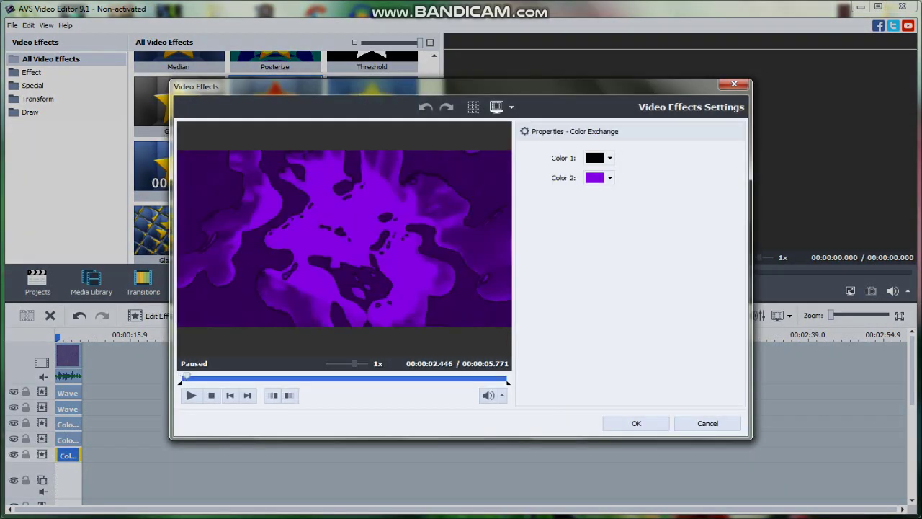
left_click(598, 158)
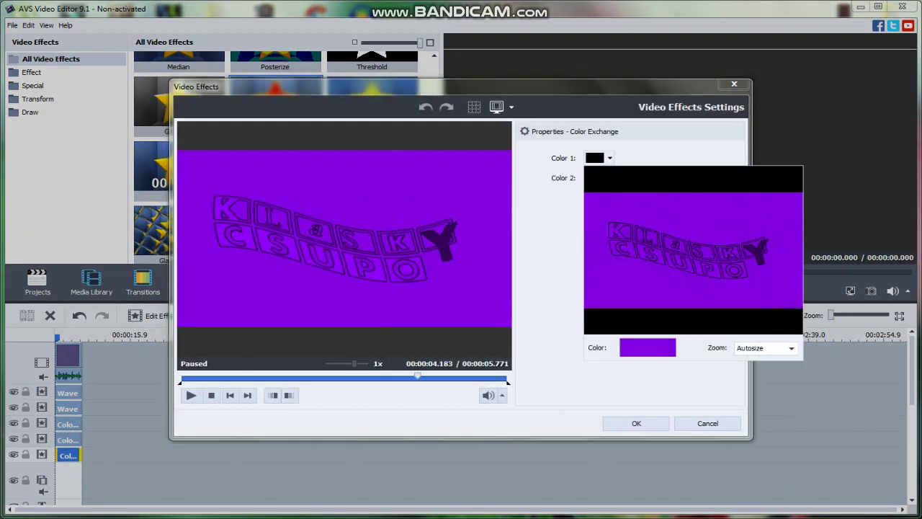
left_click(692, 216)
left_click(610, 178)
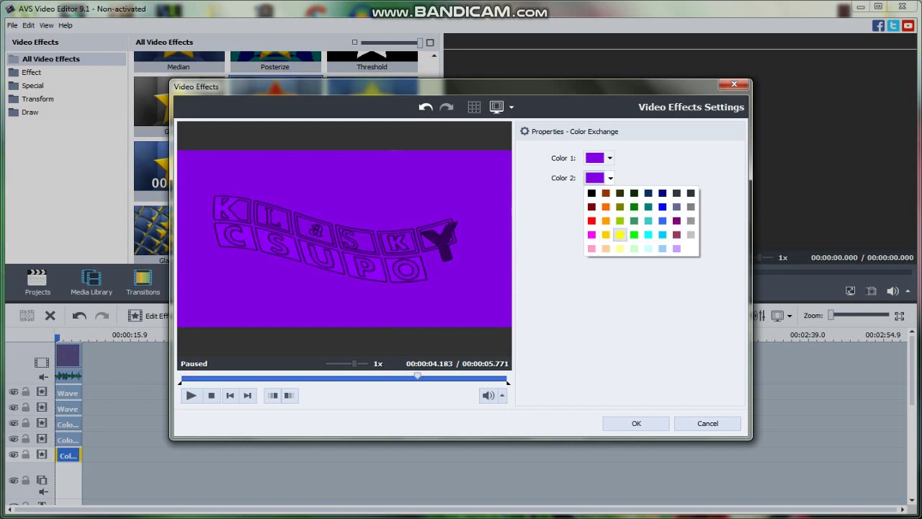
left_click(619, 234)
Step: Change the duplicated Color Exchange's Color 1 to a darker purple sampled from the frame, check another frame and apply it
left_click(594, 157)
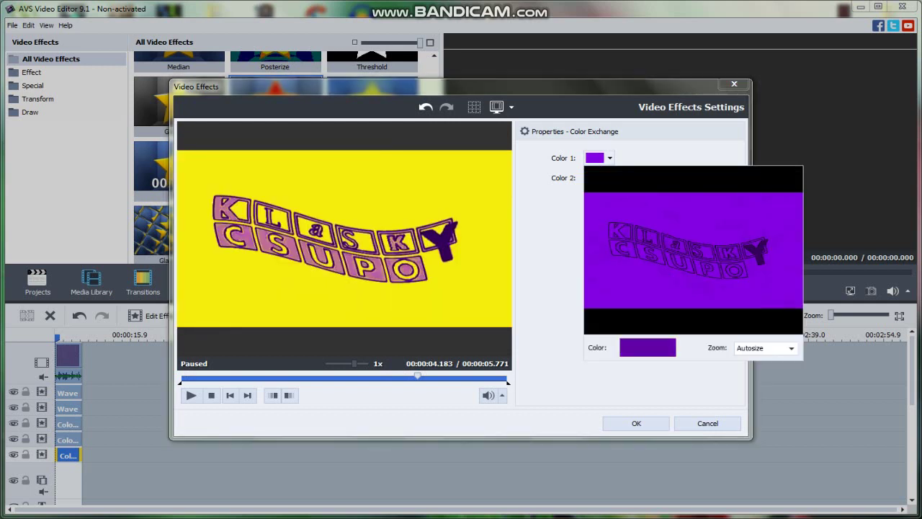
key("Return")
left_click(335, 376)
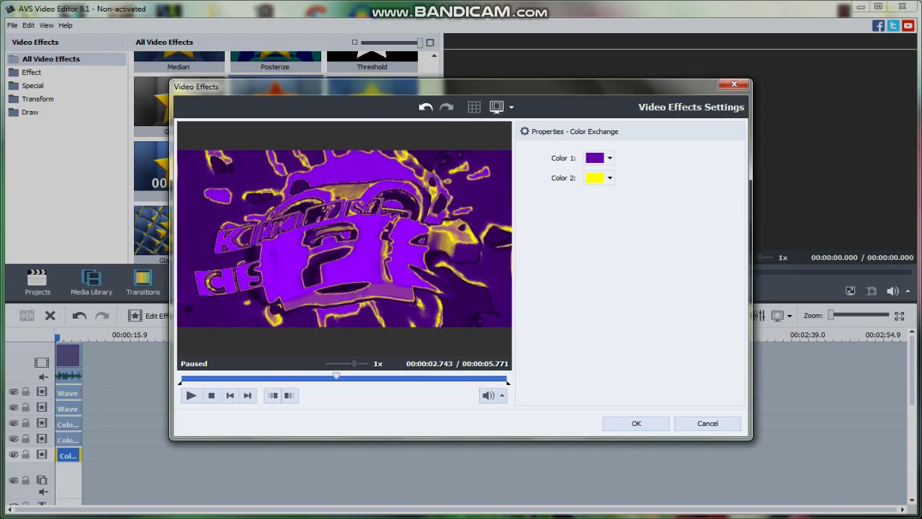
key("Return")
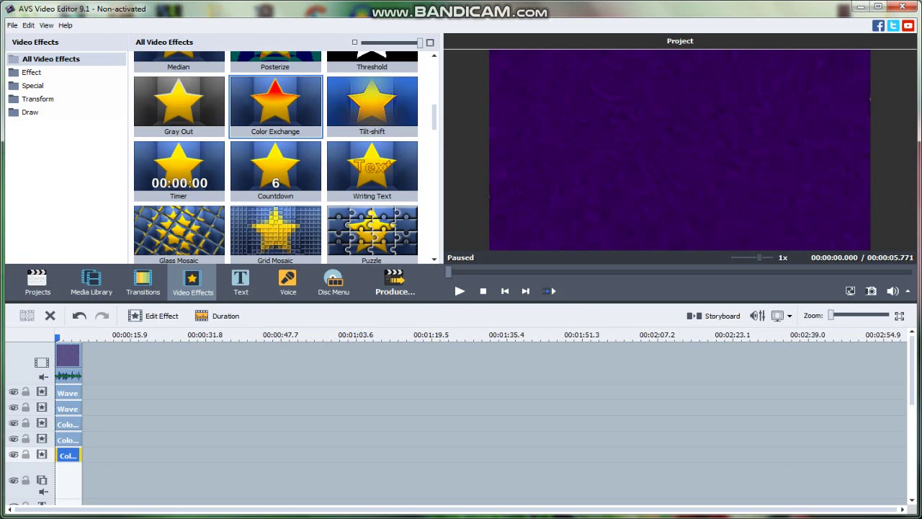
Step: Append a second copy of the Klasky Csupo Robot clip to the video track, then open and confirm its audio correction settings
left_click(68, 360)
left_click(68, 440)
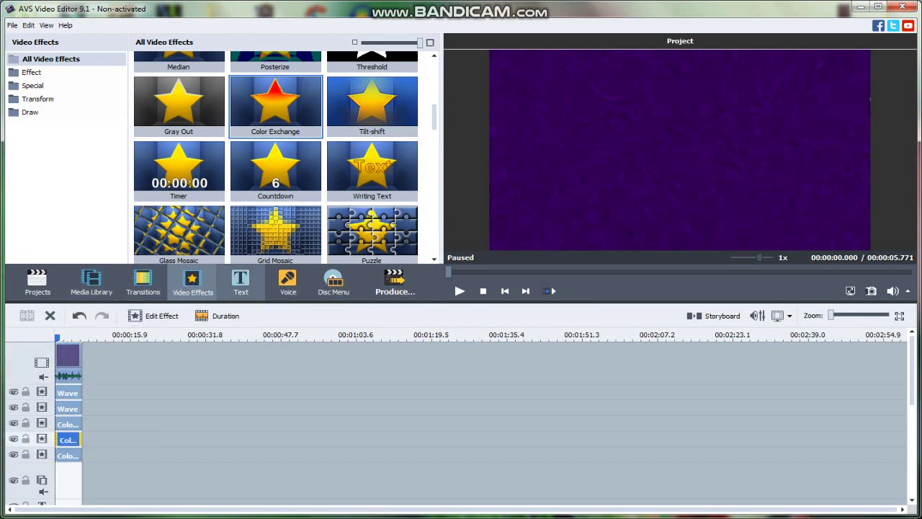
left_click(92, 282)
left_click(551, 288)
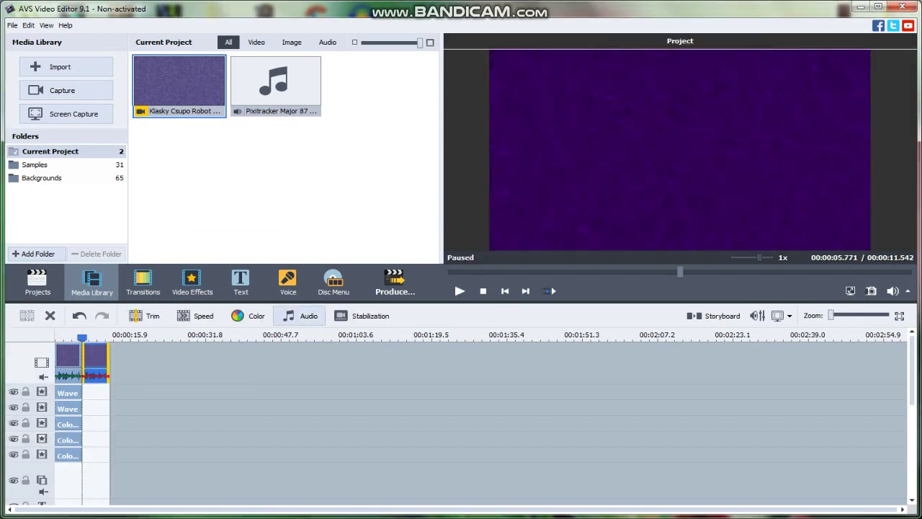
left_click(299, 316)
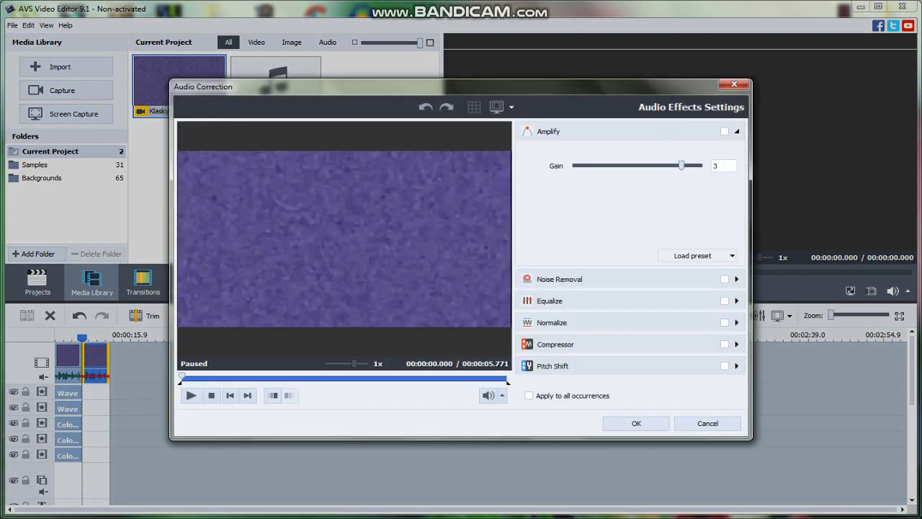
key("Return")
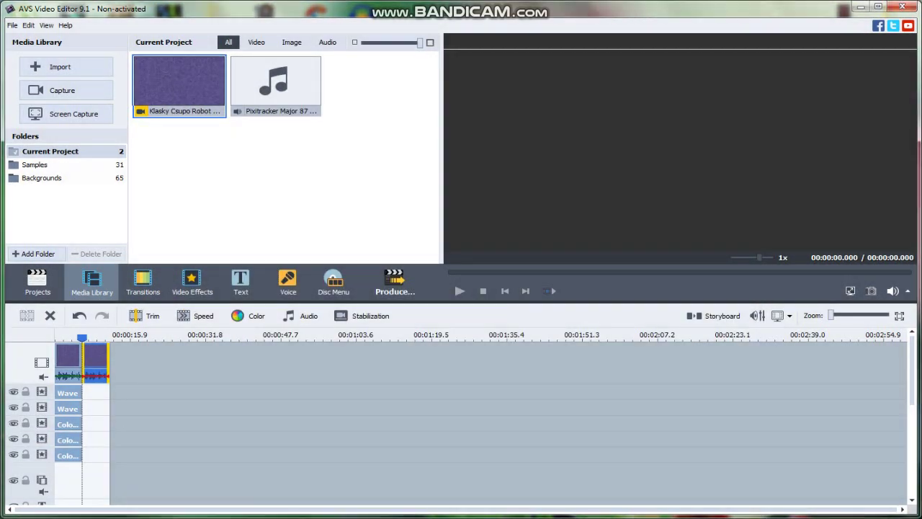
Step: Add a Colorize effect under the second clip on the first effect track, matching that clip's length
left_click(192, 281)
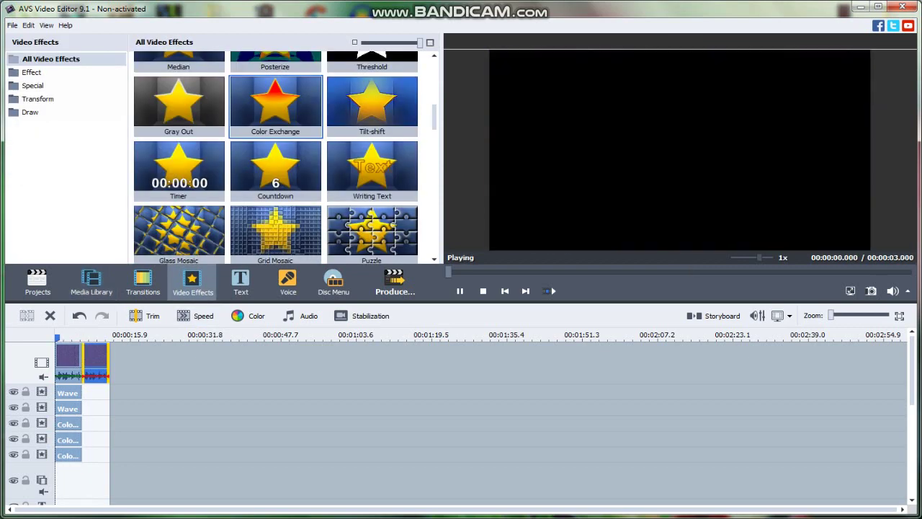
scroll(275, 152, "up", 3)
left_click_drag(372, 85, 101, 393)
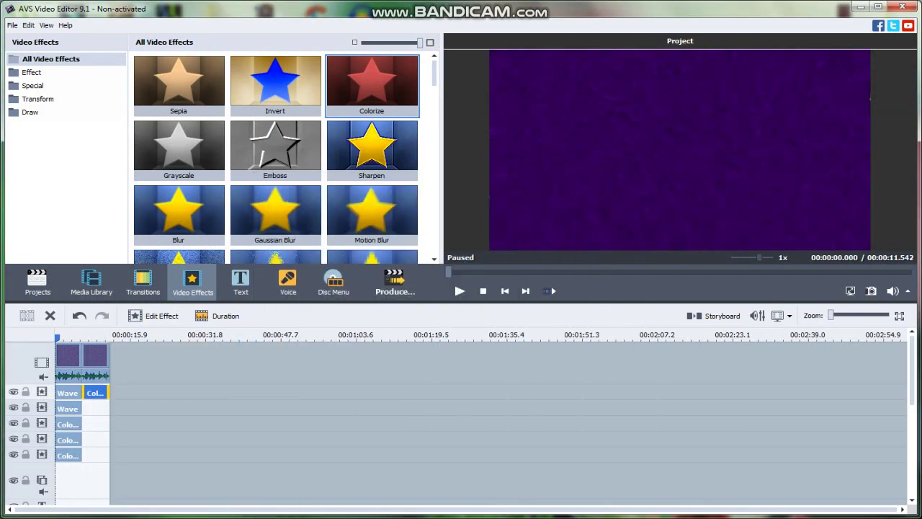
Step: Preview both clips, then edit the second clip's Colorize effect by raising Green to about half for an orange tint
left_click(63, 336)
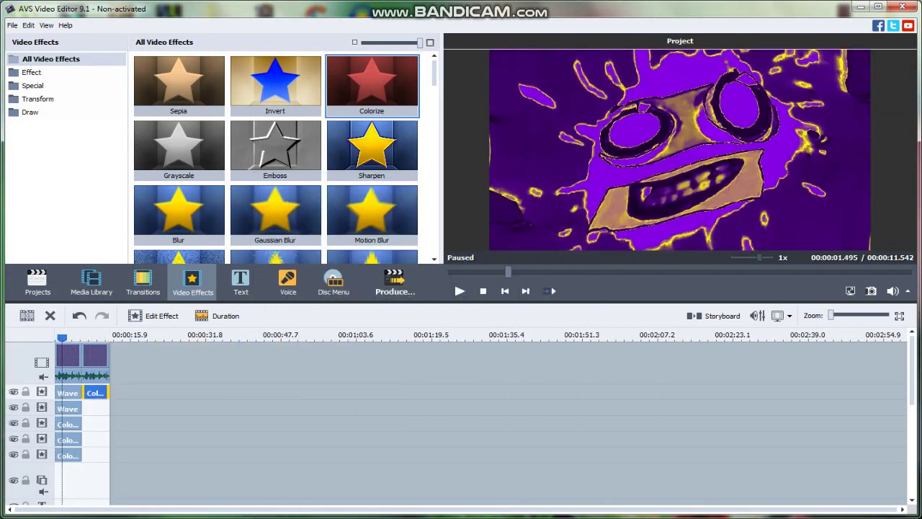
left_click(93, 336)
left_click(152, 316)
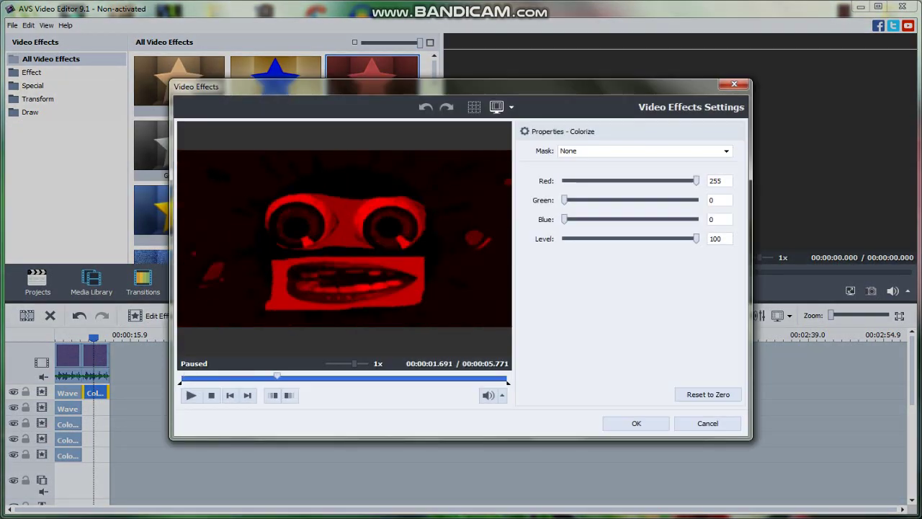
left_click_drag(564, 200, 629, 200)
key("Return")
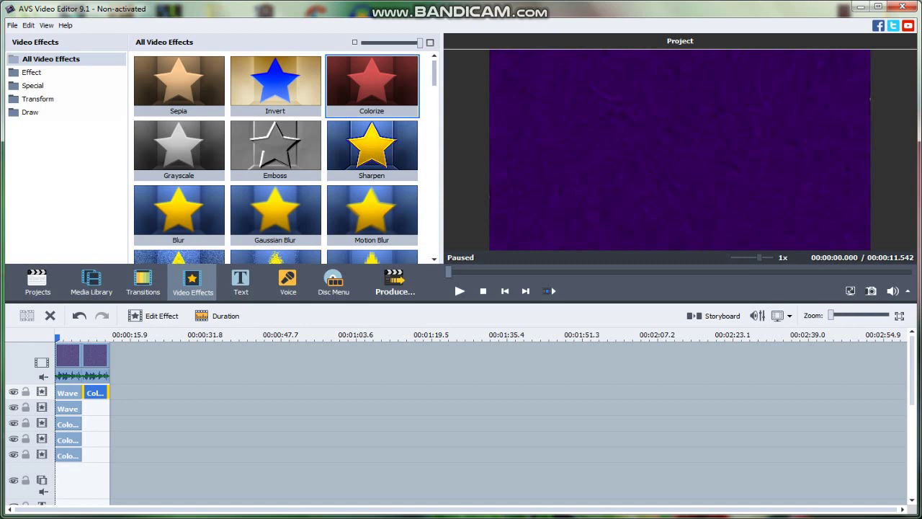
Step: Add a Color Exchange effect on the second effect track under the second clip, matching that clip's length
scroll(285, 158, "down", 5)
scroll(285, 157, "up", 1)
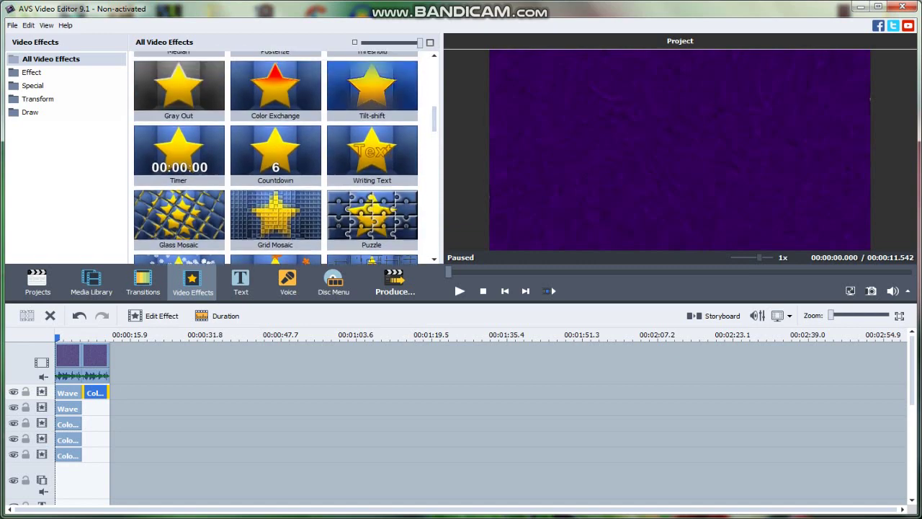
left_click_drag(276, 90, 144, 409)
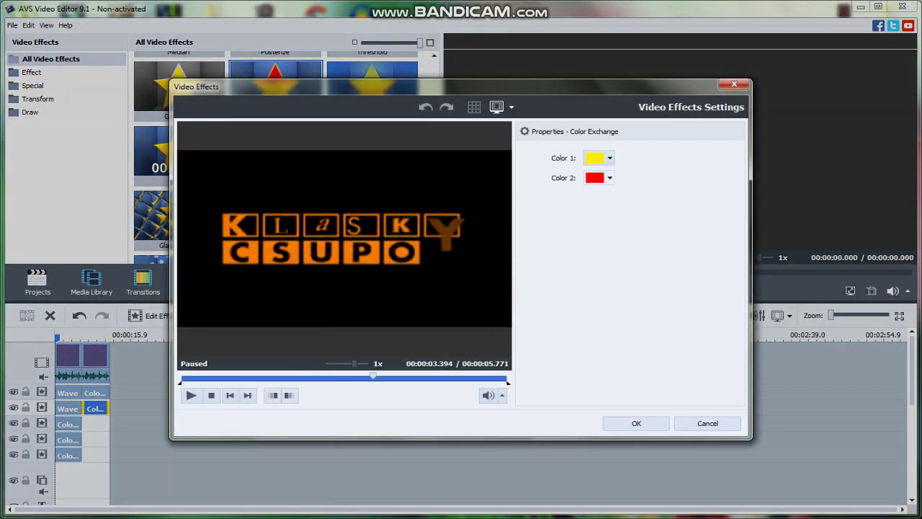
Step: Set the new Color Exchange's Color 1 to the logo's orange, choose a lighter Color 2 and apply the effect
left_click(609, 157)
left_click(706, 212)
left_click(634, 422)
left_click(609, 178)
key("Escape")
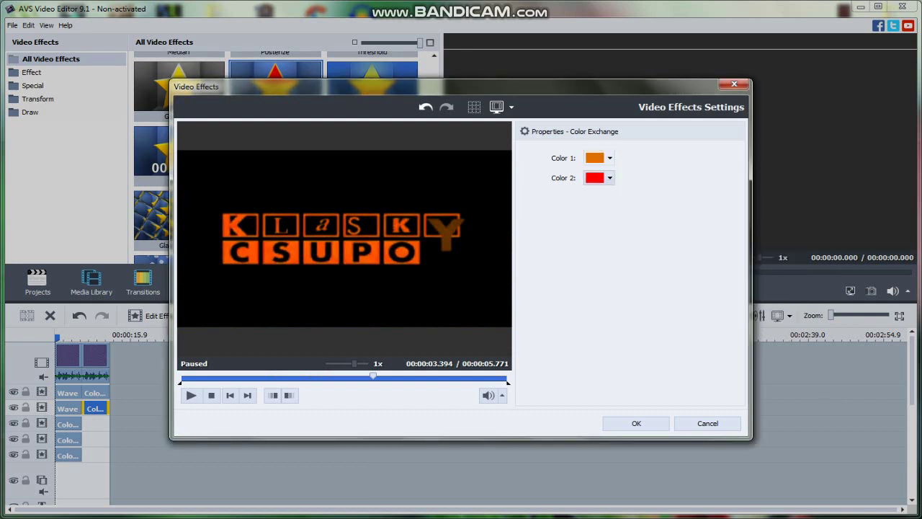
left_click(609, 178)
left_click(690, 248)
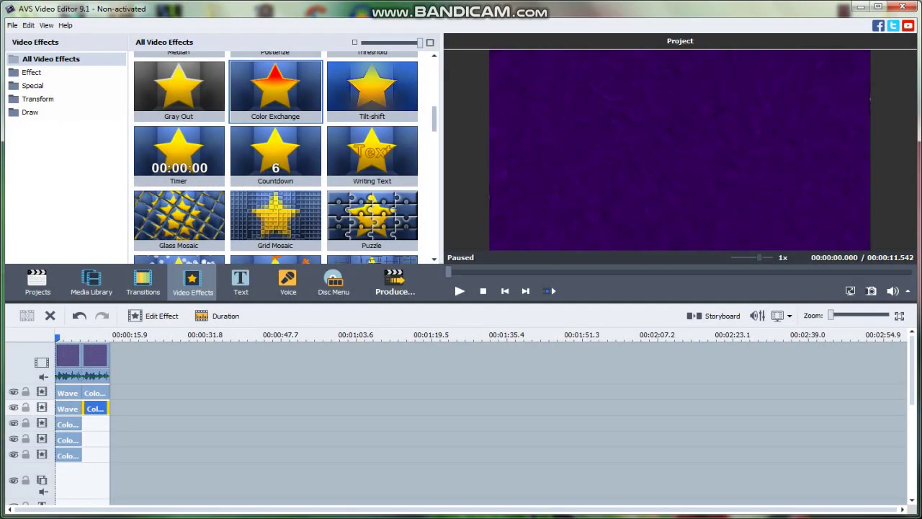
Step: Add a TV Simulation effect on the third effect track under the second clip, matching that clip's length
scroll(285, 157, "up", 5)
scroll(284, 157, "down", 10)
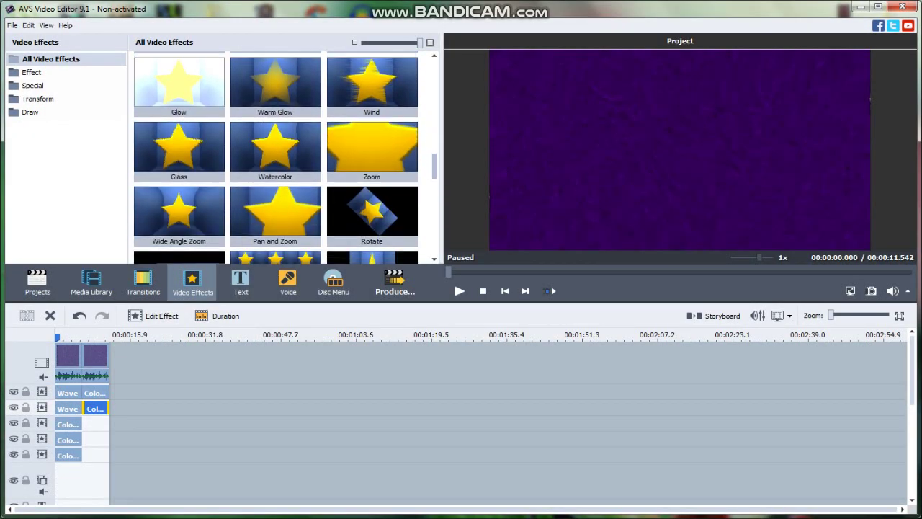
left_click_drag(275, 101, 108, 426)
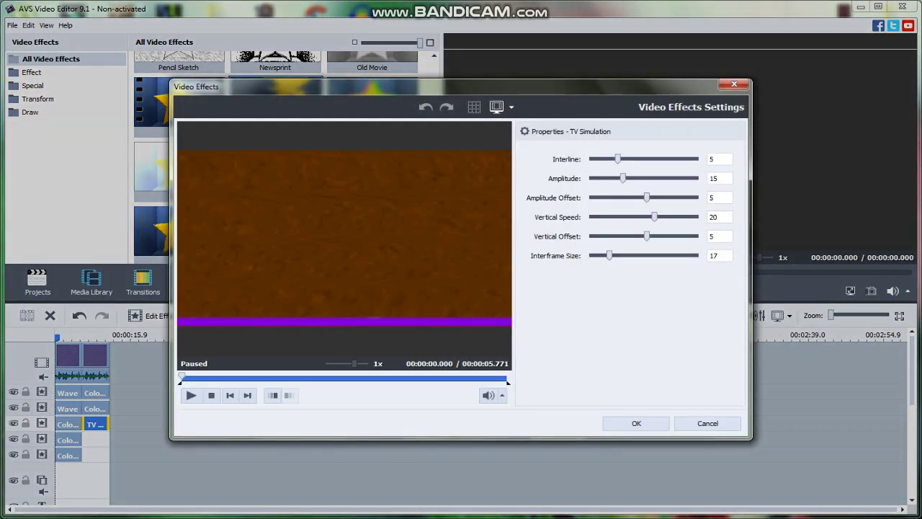
Step: Set TV Simulation's Interline, Vertical Speed and Vertical Offset to 0 and Amplitude Offset to -15, then apply
left_click_drag(617, 158, 590, 159)
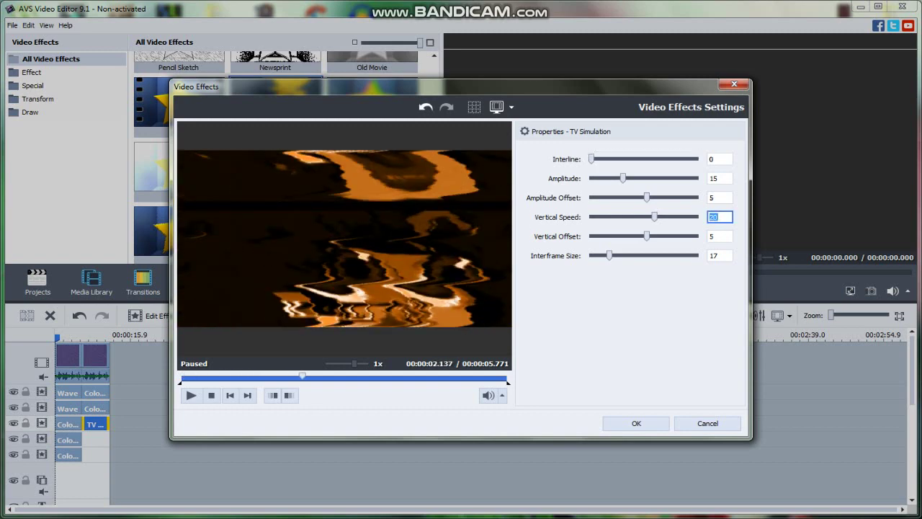
type("00")
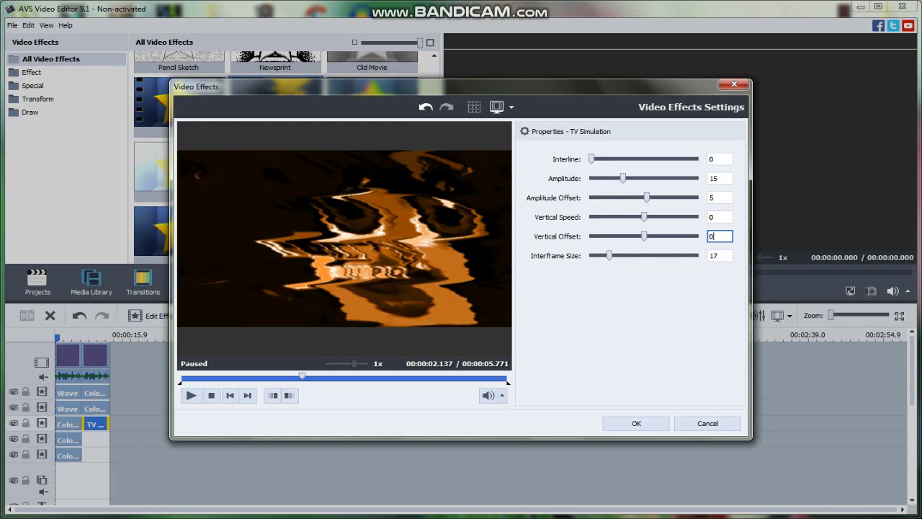
type("-15")
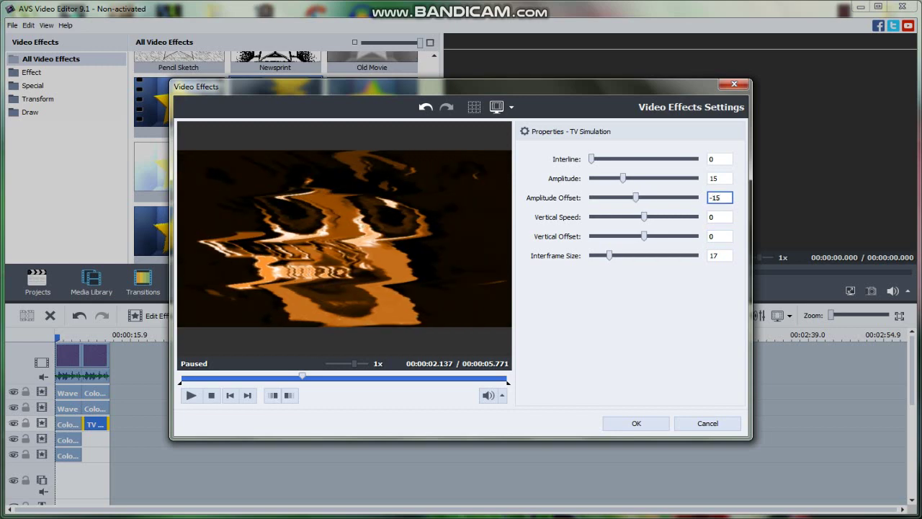
key("Return")
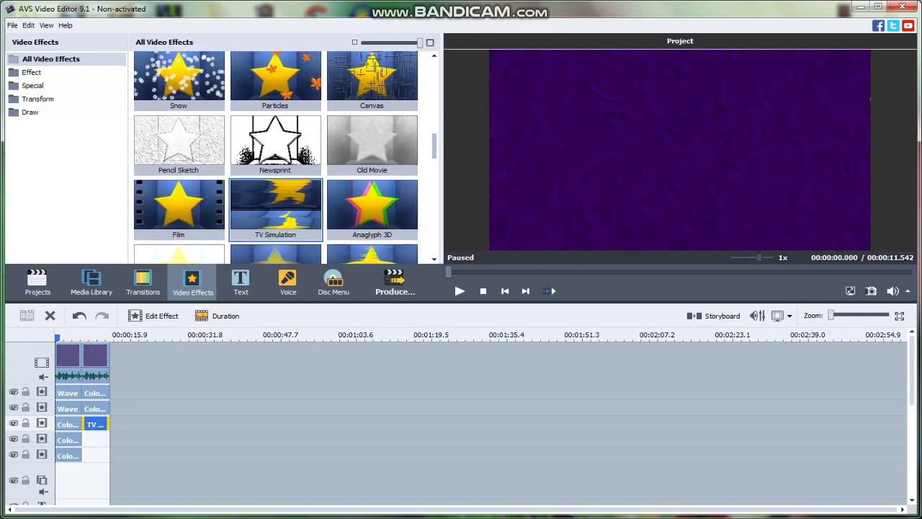
Step: Add a Wind effect on the fourth effect track, trim it to the second clip's length, and create another effect track below
left_click_drag(372, 190, 90, 440)
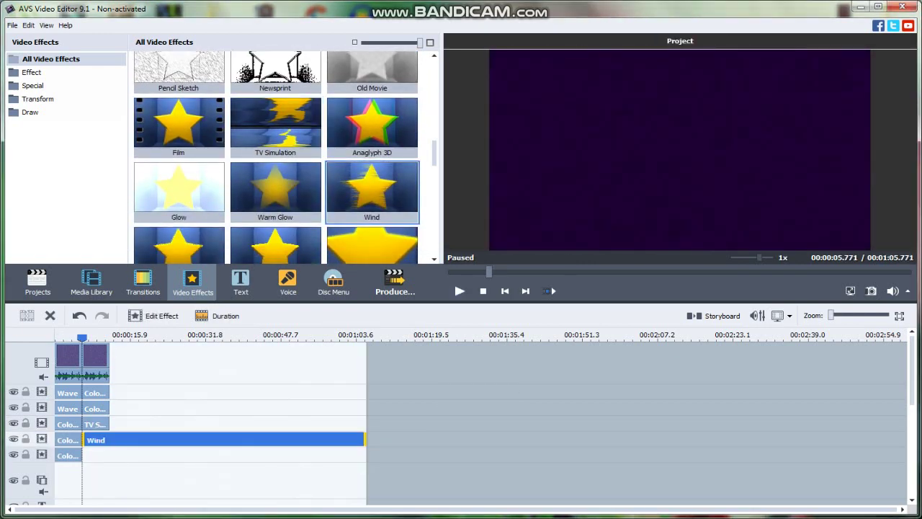
left_click_drag(363, 440, 110, 440)
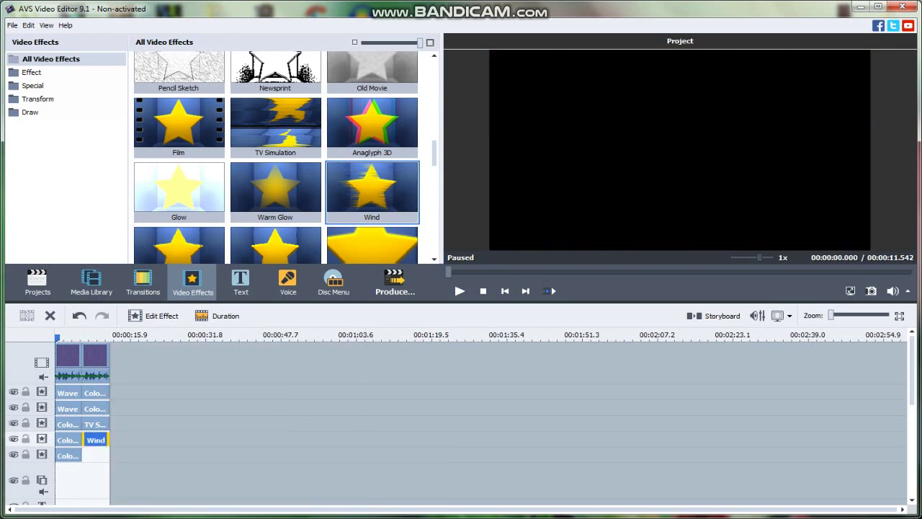
right_click(54, 455)
left_click(82, 432)
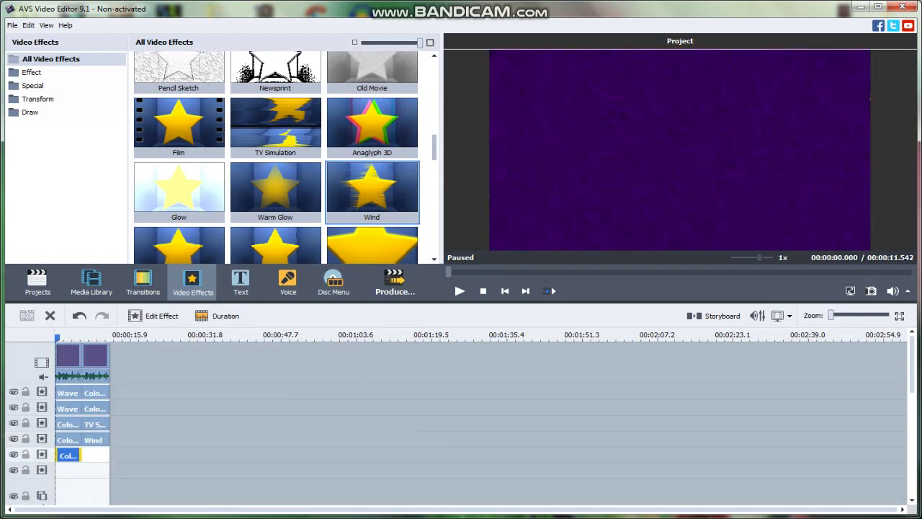
Step: Add a Sphere effect on the fifth effect track under the second clip, matching its length, and lower the effect's Degree
scroll(285, 158, "down", 3)
scroll(277, 158, "down", 5)
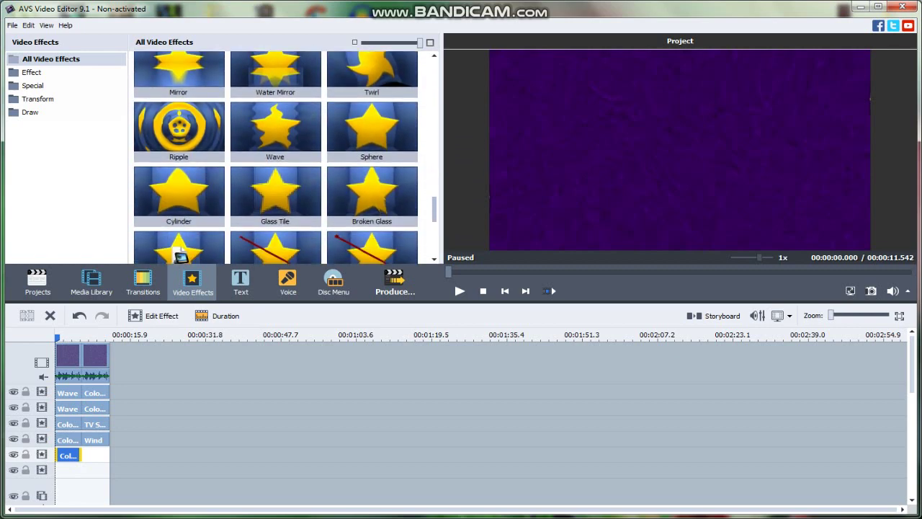
scroll(277, 157, "up", 2)
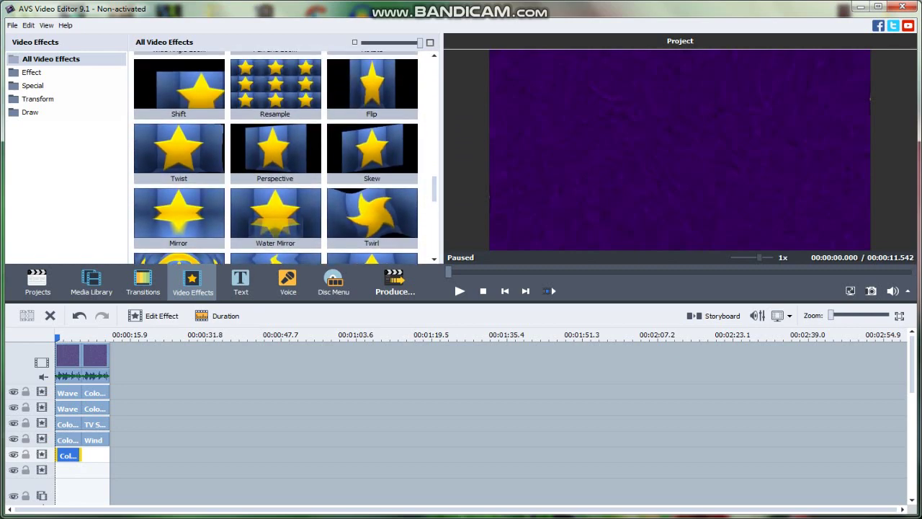
left_click_drag(371, 258, 142, 481)
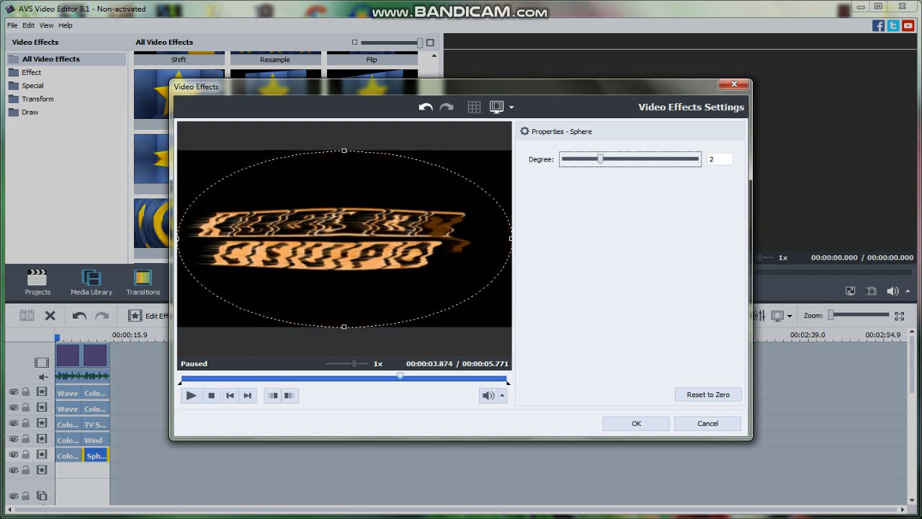
key("Left")
key("Left")
key("Left")
key("Escape")
right_click(97, 455)
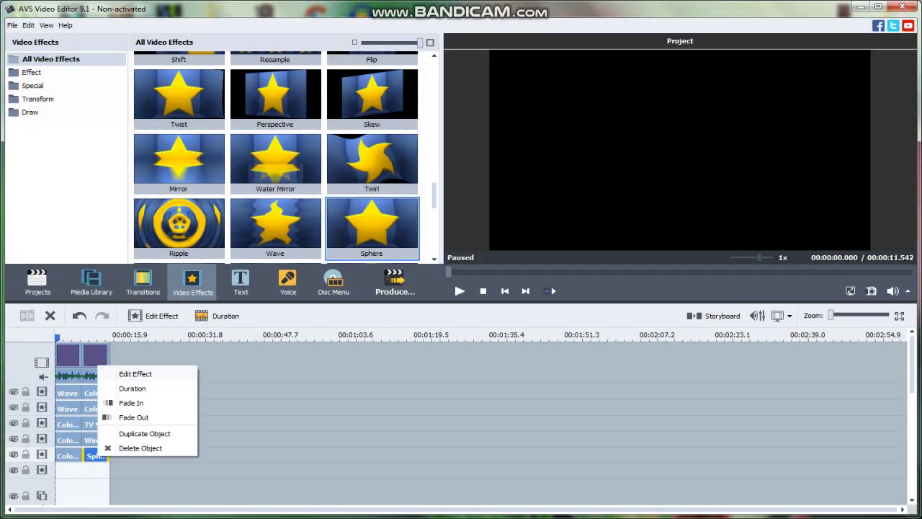
left_click(136, 451)
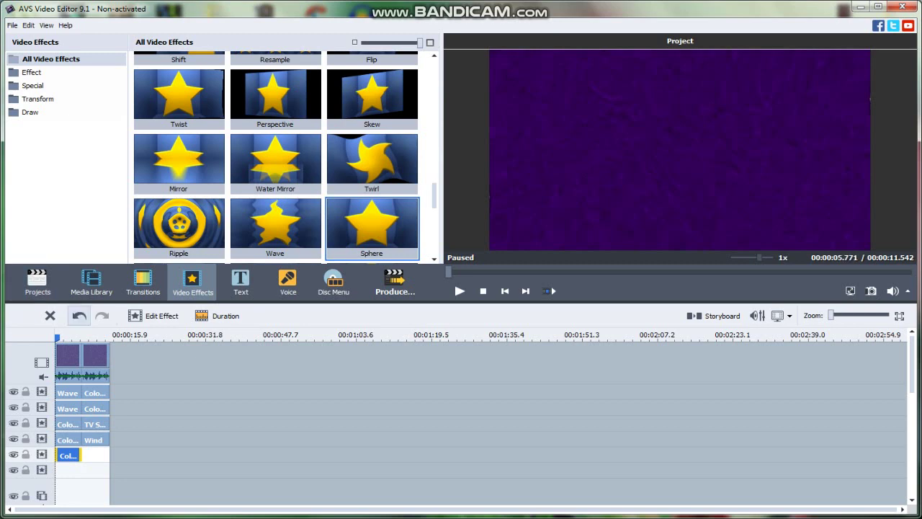
left_click(79, 315)
Step: Duplicate the Sphere effect onto the sixth effect track under the second clip
right_click(98, 456)
left_click(144, 437)
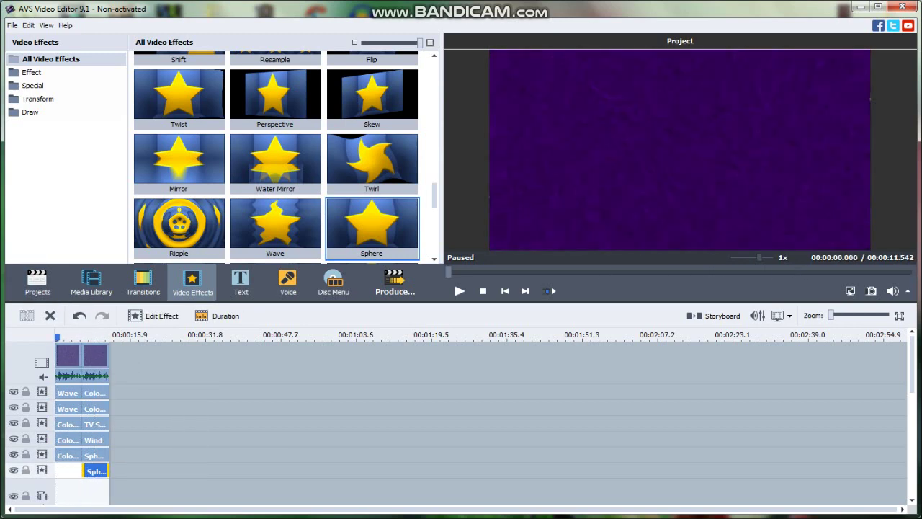
Step: Open and confirm the audio correction settings of the second clip and those of the first clip
left_click(93, 356)
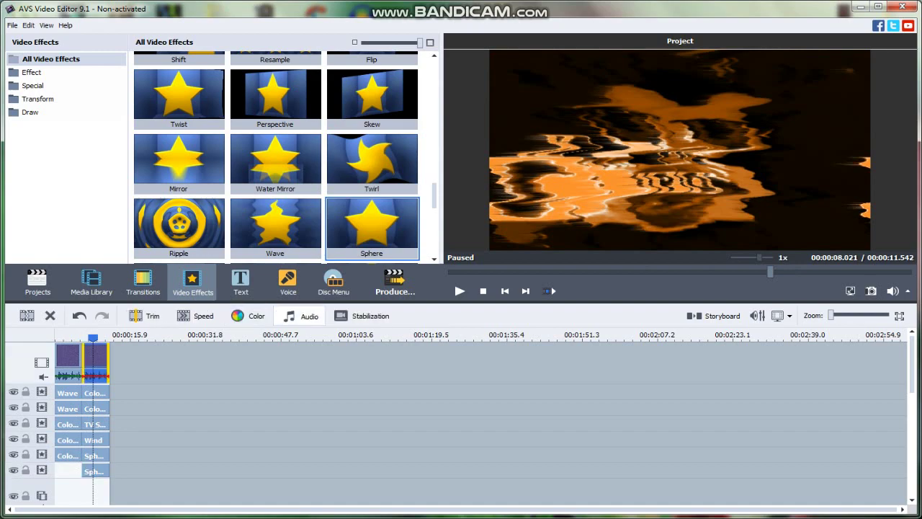
left_click(302, 315)
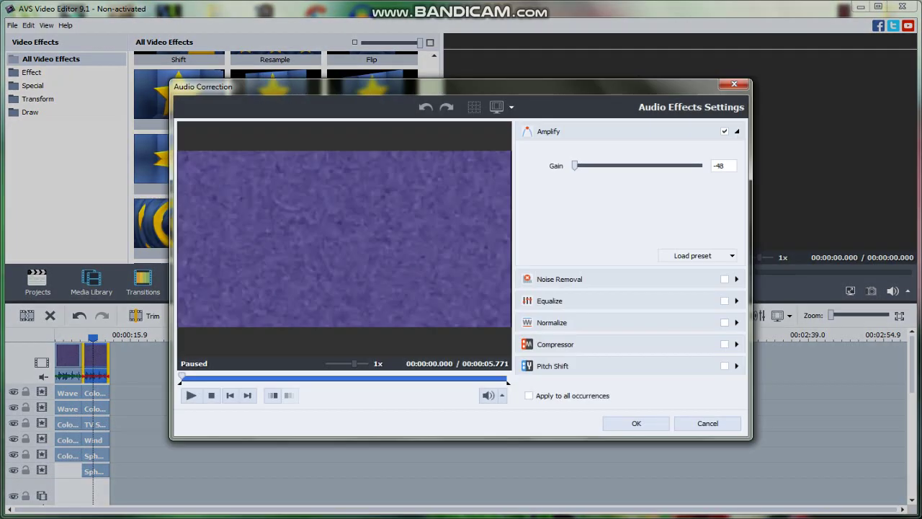
key("Return")
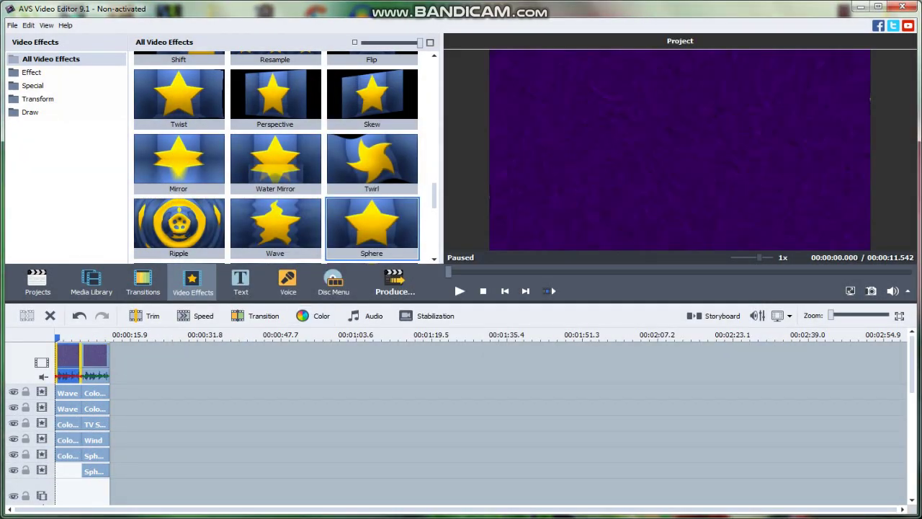
left_click(366, 315)
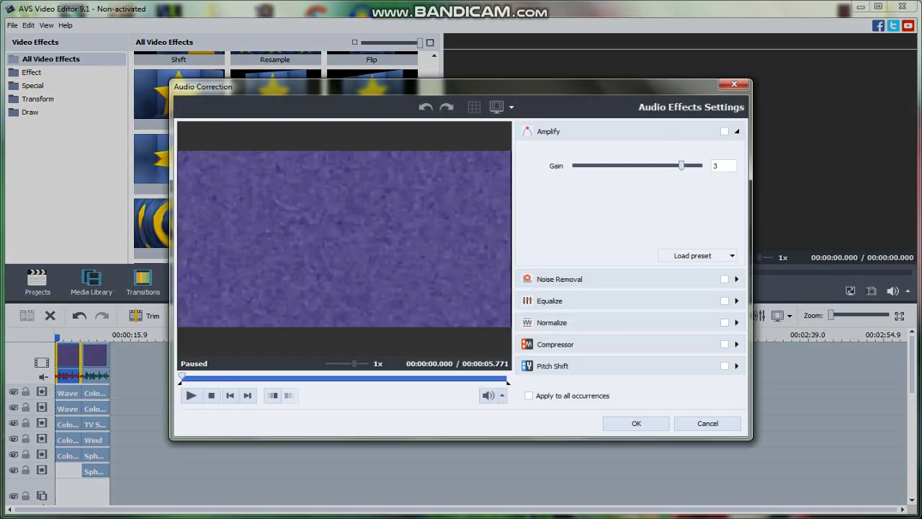
key("Return")
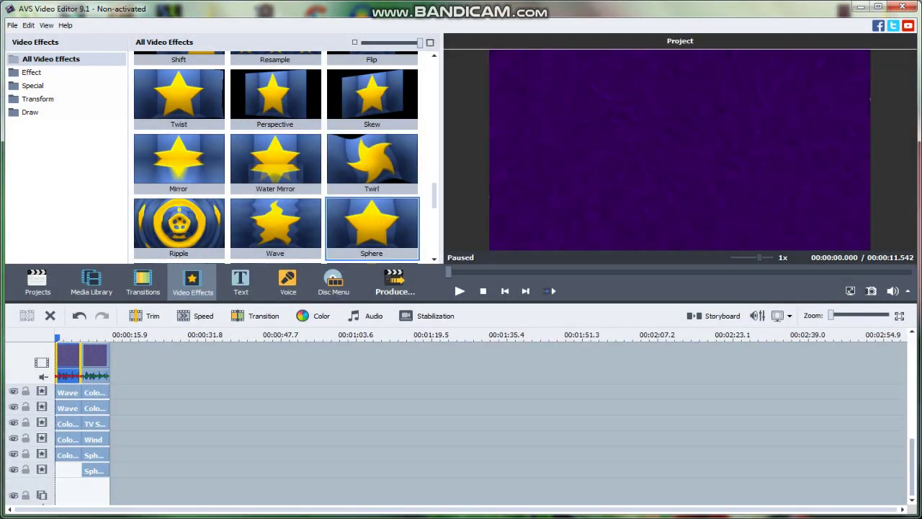
Step: Place the Pixitracker Major 87 audio on the music track from the project's start and play back the result
left_click(91, 283)
left_click_drag(275, 85, 82, 468)
left_click(460, 290)
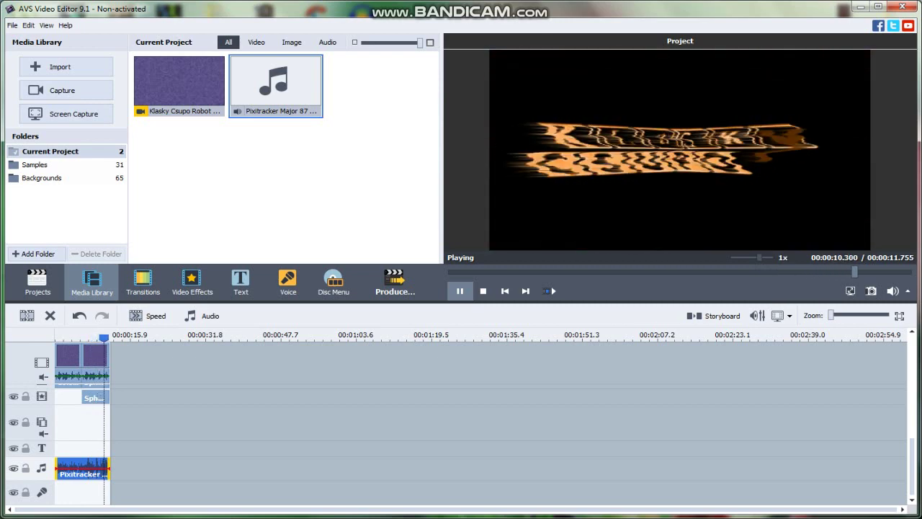
left_click(228, 457)
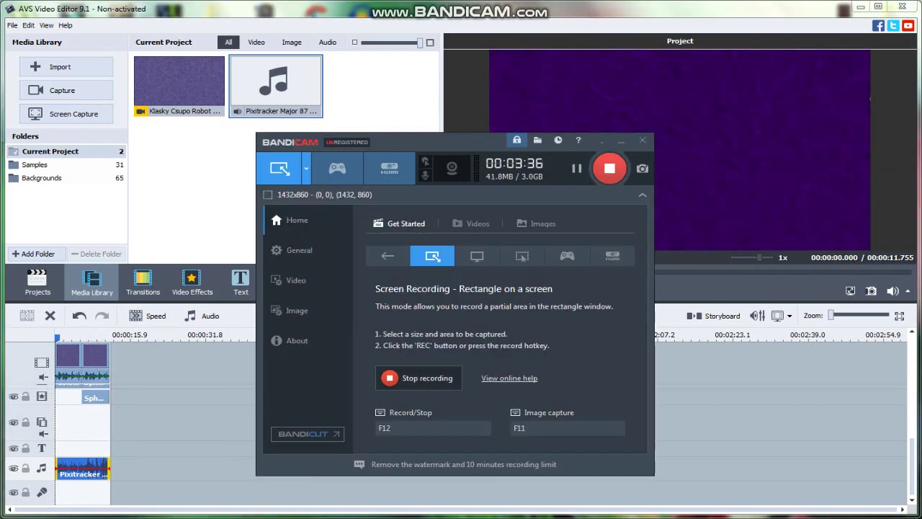